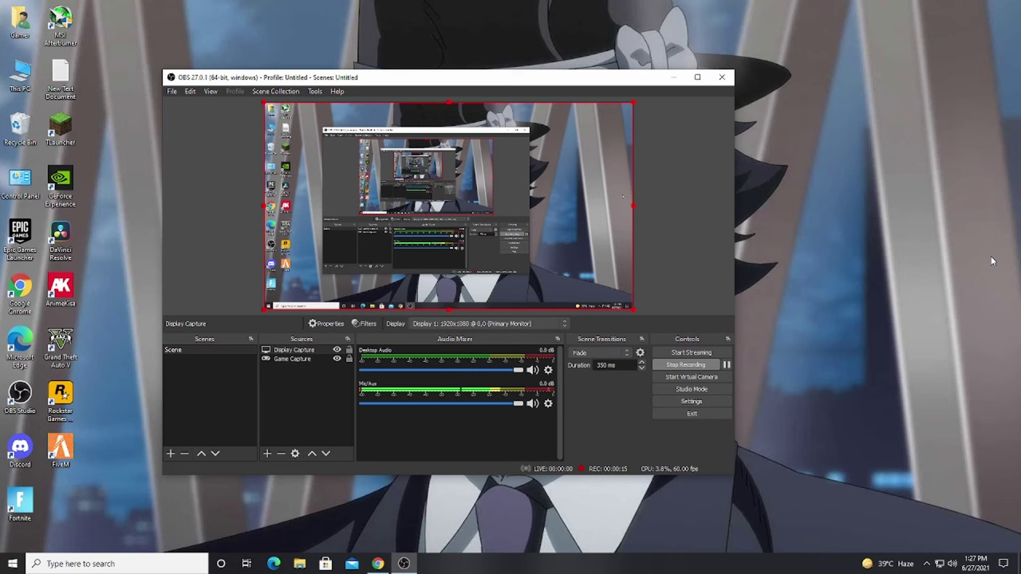
Step: Minimize OBS, refresh the desktop, and start the Rockstar Games Launcher from its desktop icon
click(673, 76)
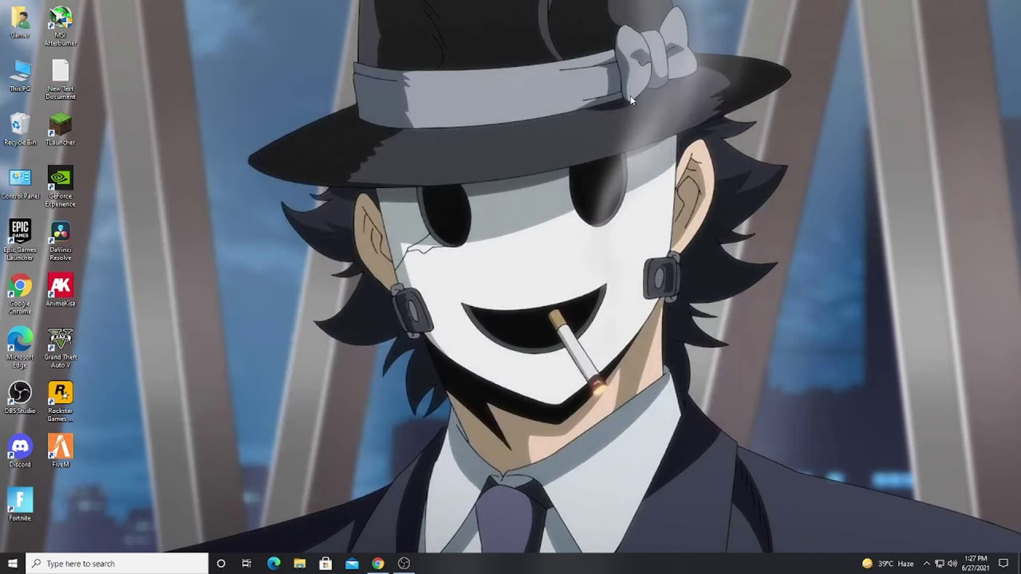
right_click(372, 176)
right_click(397, 210)
click(409, 244)
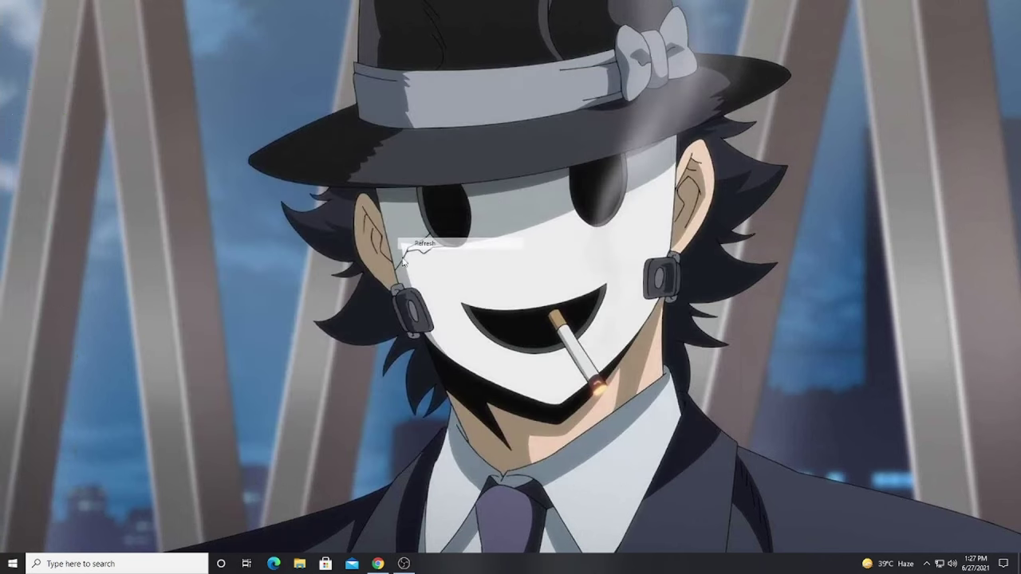
double_click(49, 395)
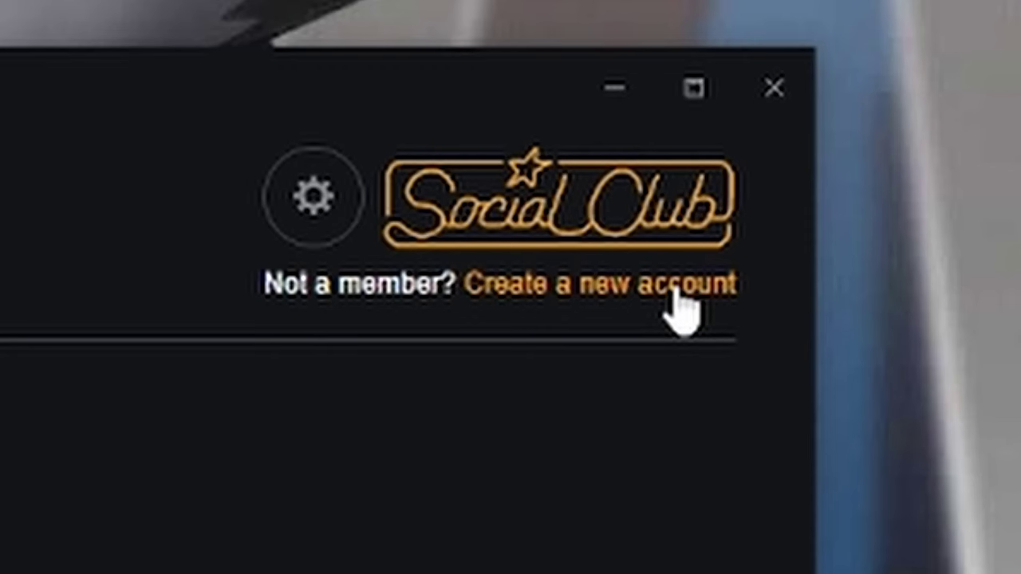
Step: Start a new Social Club account and accept the policies and terms
click(676, 292)
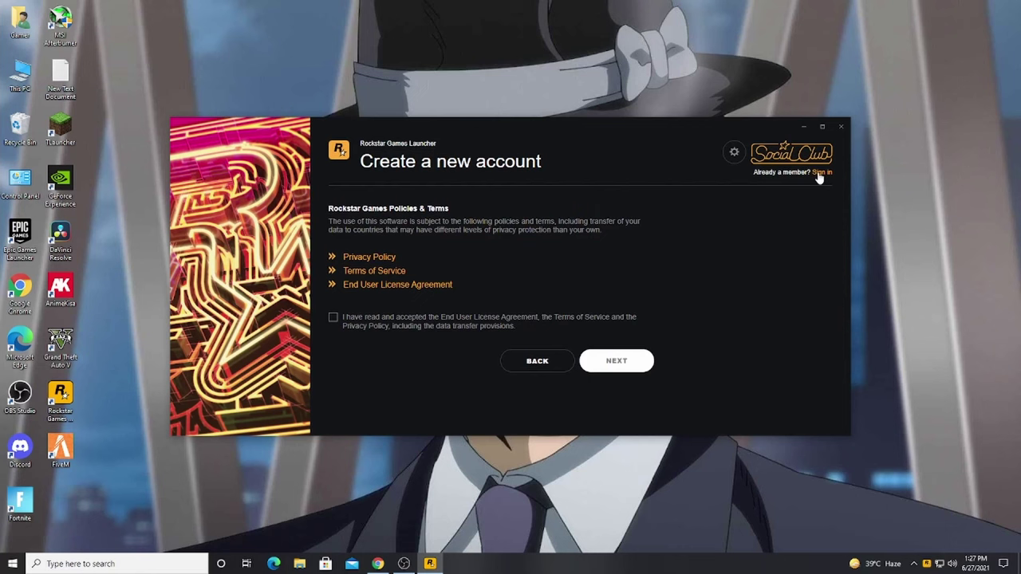
click(334, 319)
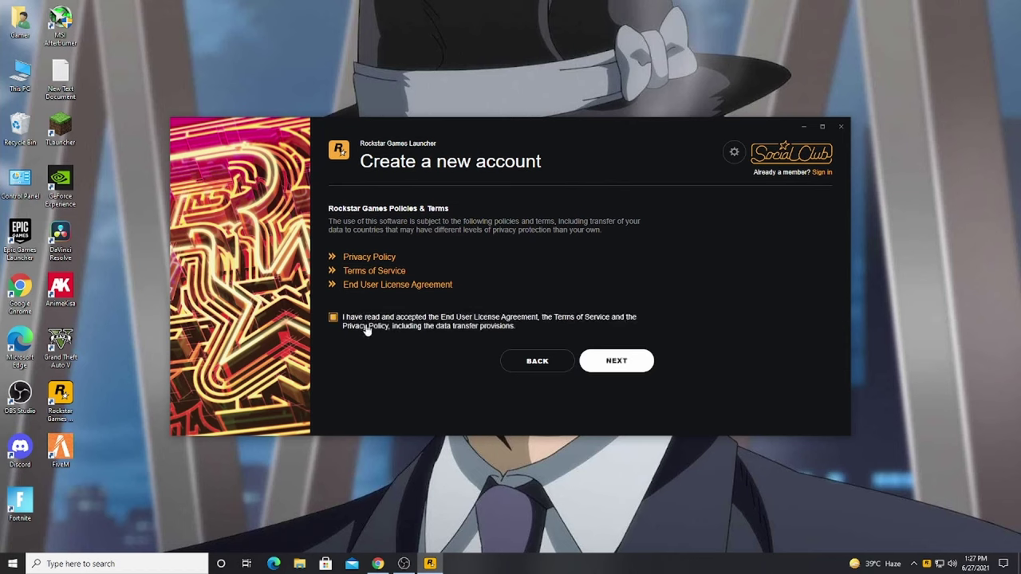
click(601, 362)
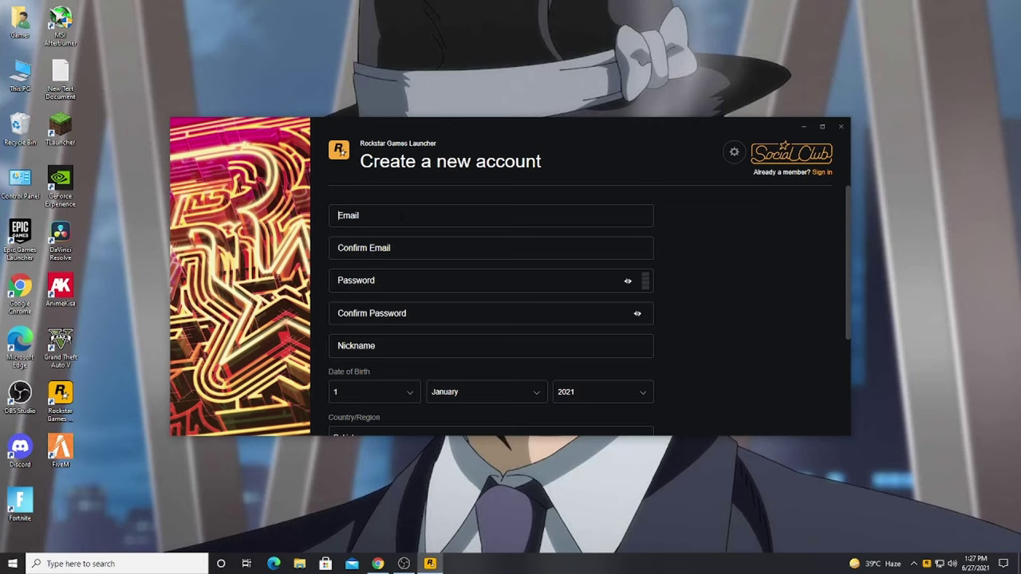
Step: Paste the email address into both the Email and Confirm Email fields
key(ctrl+v)
key(Tab)
key(ctrl+v)
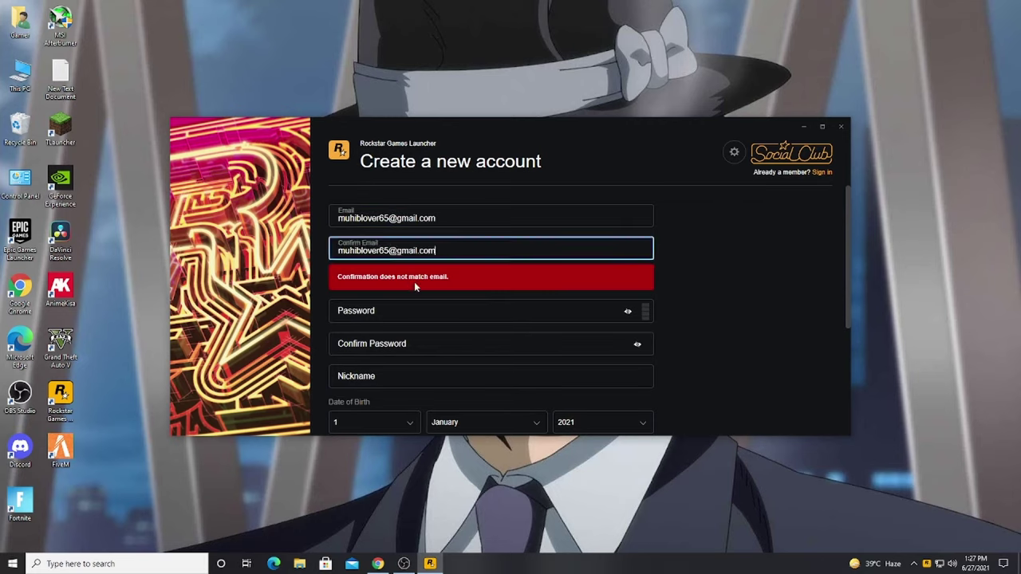
click(358, 313)
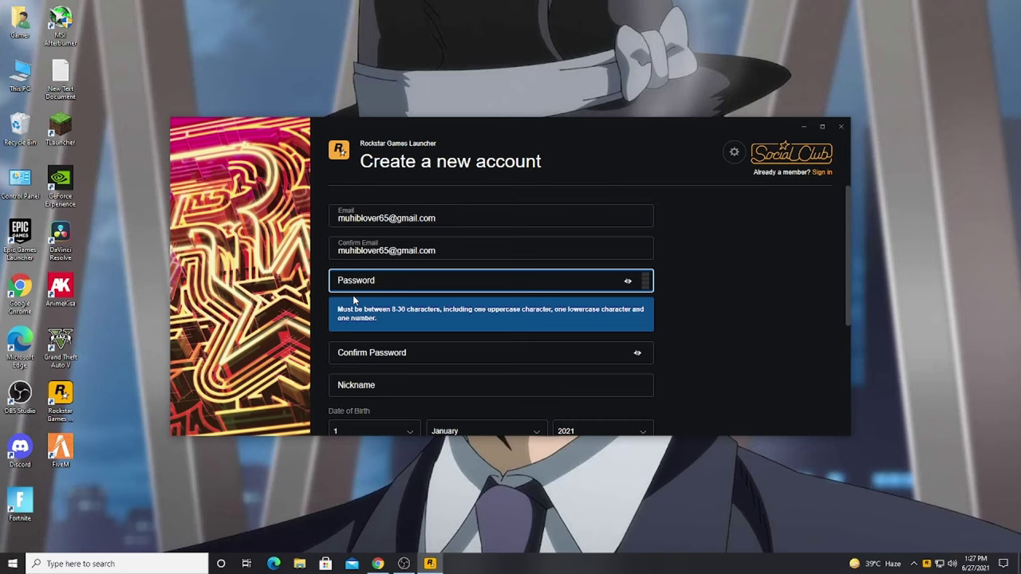
Step: Write the account password in a new desktop text document and save it
right_click(187, 1)
mouse_move(221, 106)
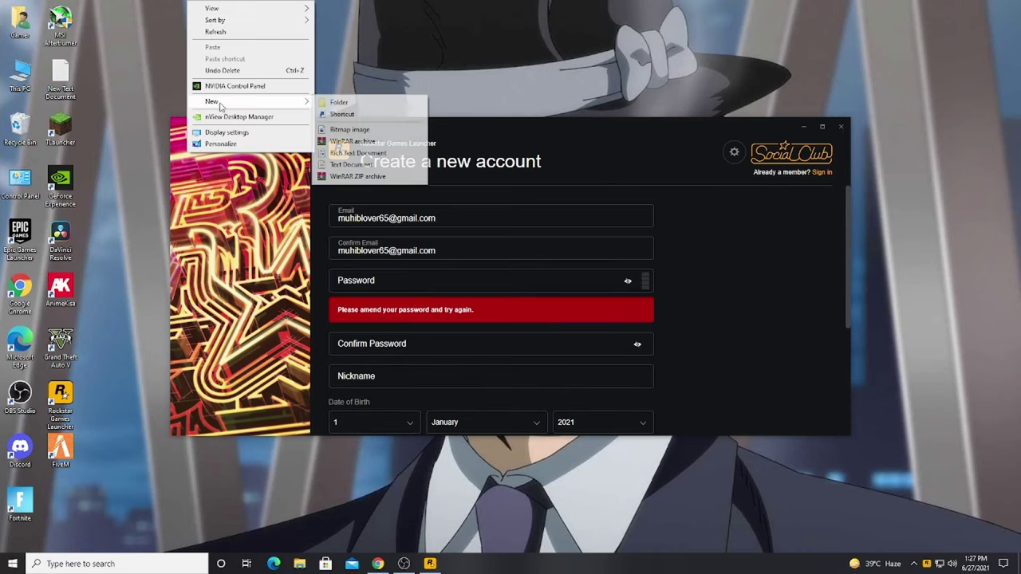
click(339, 164)
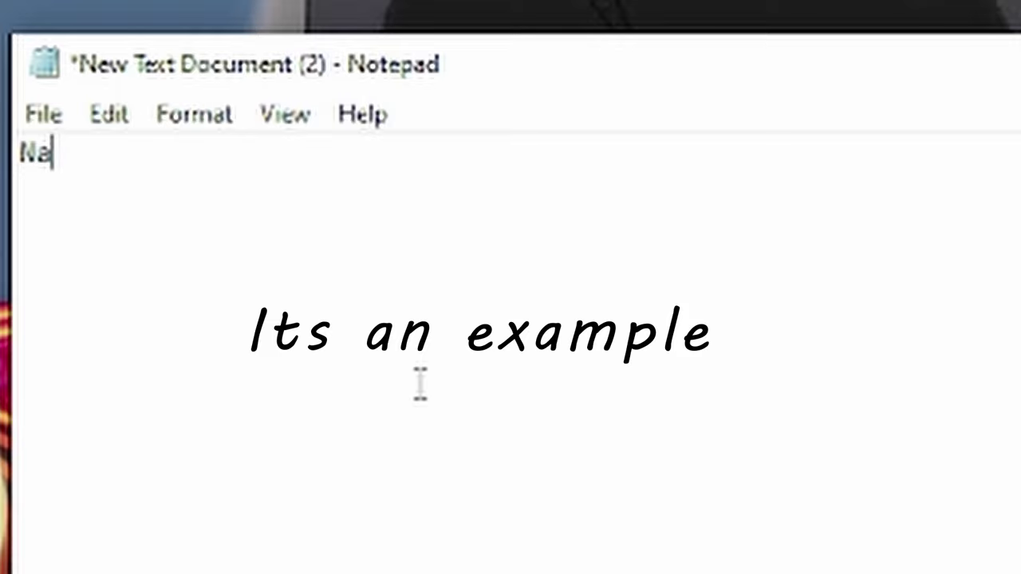
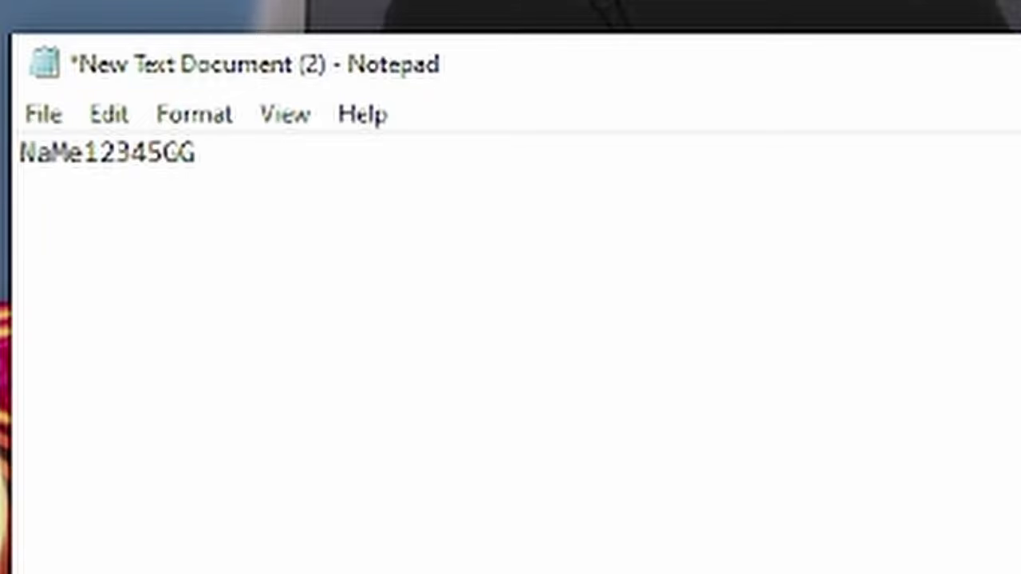
key(alt+F4)
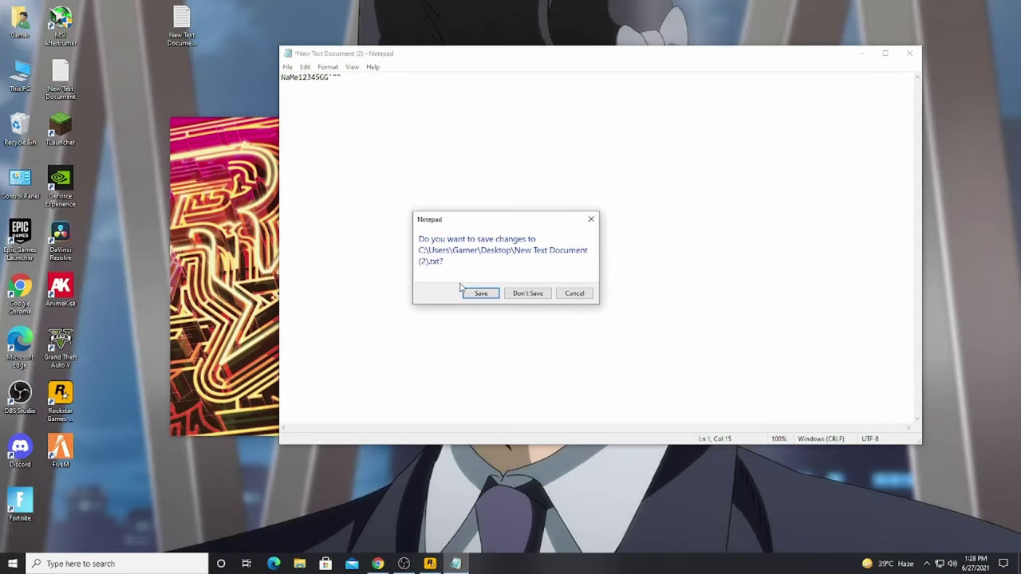
click(478, 292)
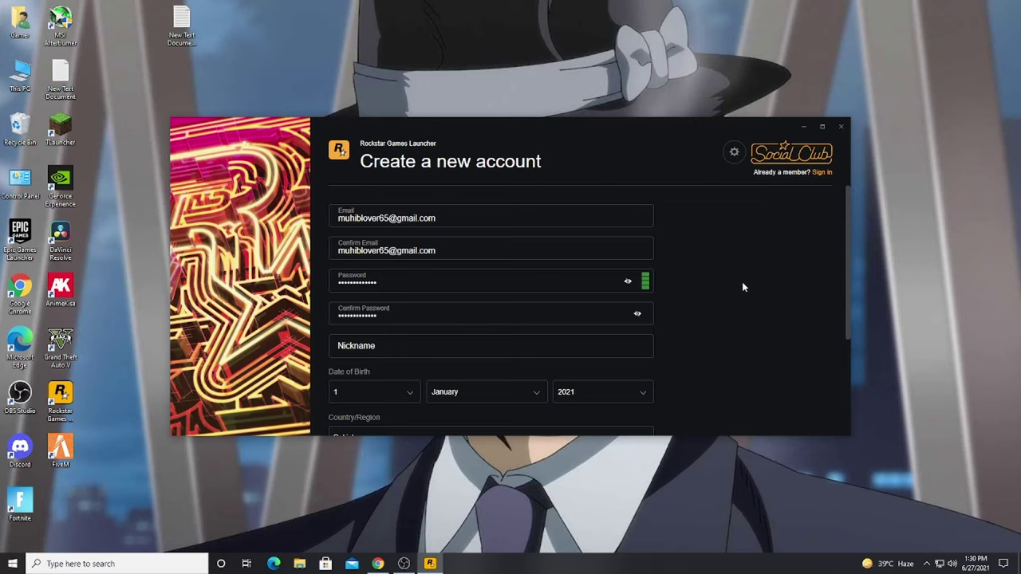
Step: Set the date of birth to 12 June 2005
scroll(694, 299, down, 2)
scroll(649, 313, up, 2)
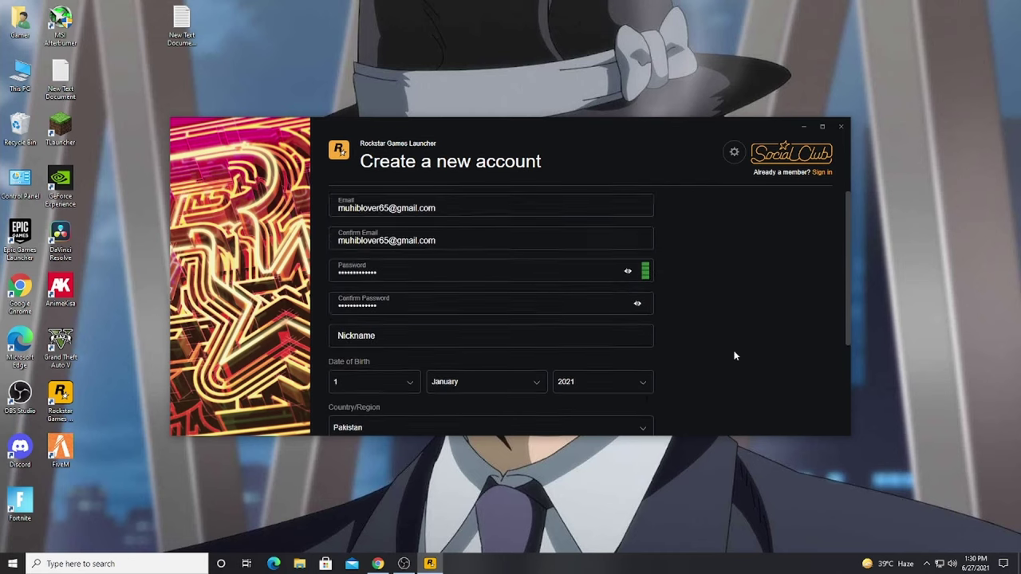
scroll(377, 375, down, 2)
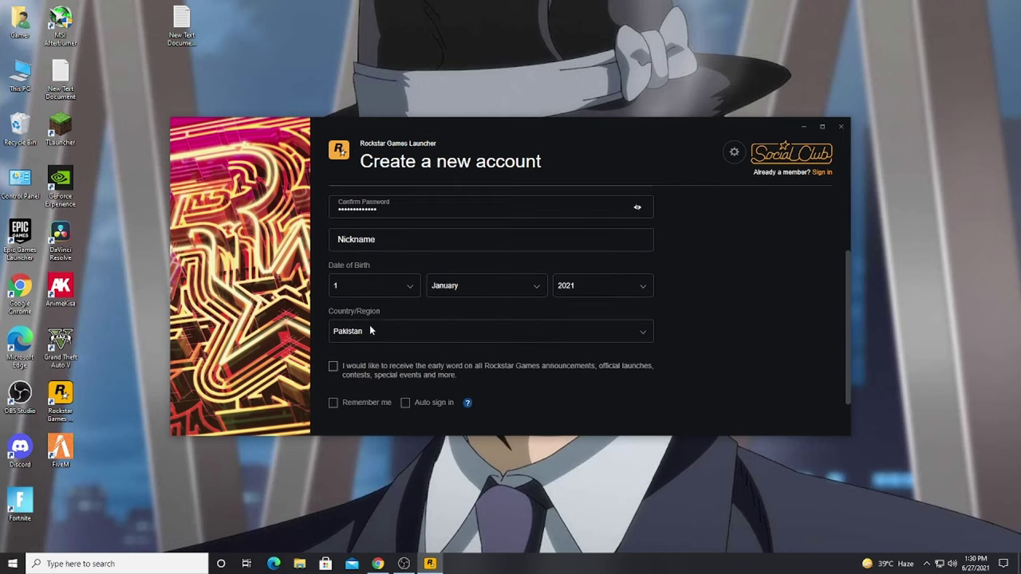
click(356, 294)
click(363, 409)
click(474, 295)
click(485, 348)
click(588, 284)
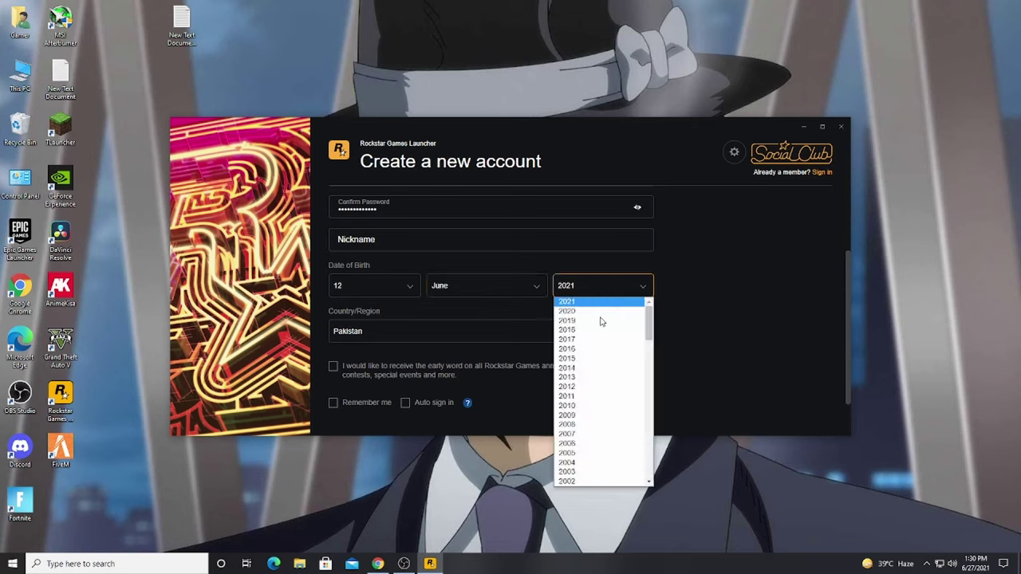
scroll(610, 403, down, 4)
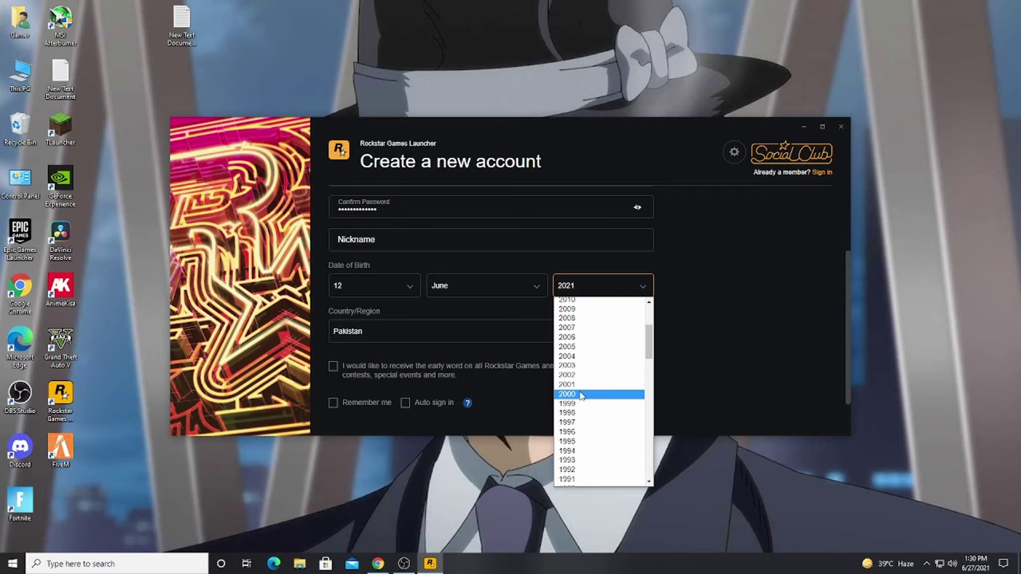
click(571, 346)
Step: Keep Pakistan as country, opt in to Rockstar announcements, and enter a nickname
click(450, 336)
click(429, 338)
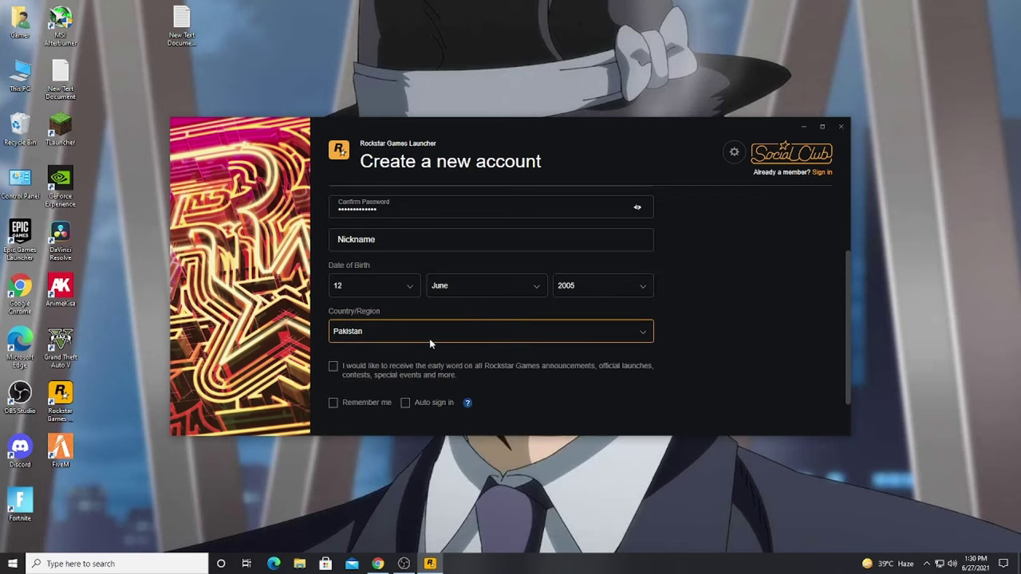
scroll(427, 341, down, 1)
click(335, 317)
key(Return)
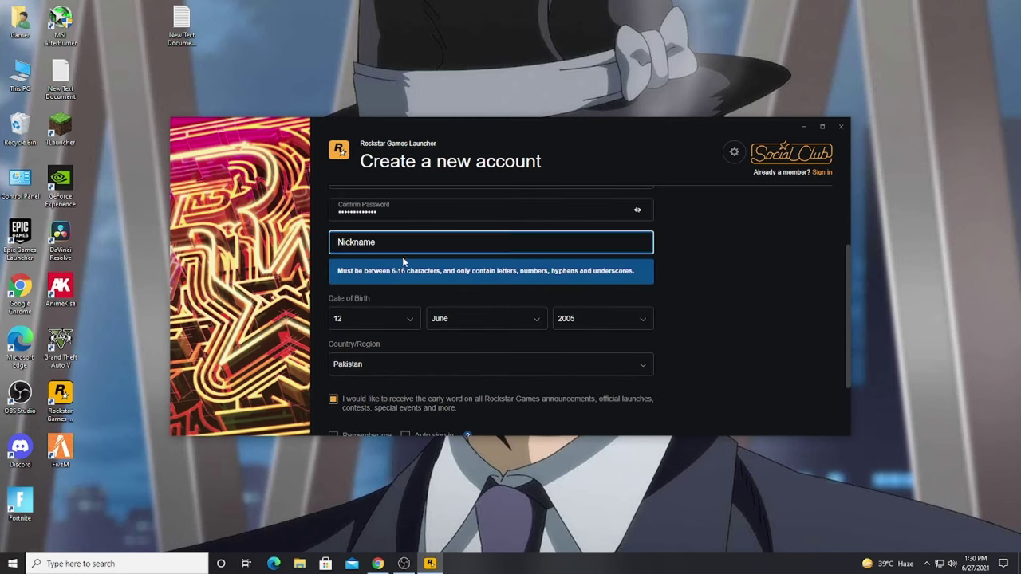
text(Muh)
text(ib)
text(Al)
text(if)
Step: Tick Remember me and Auto sign in, then submit the account details
scroll(431, 260, down, 2)
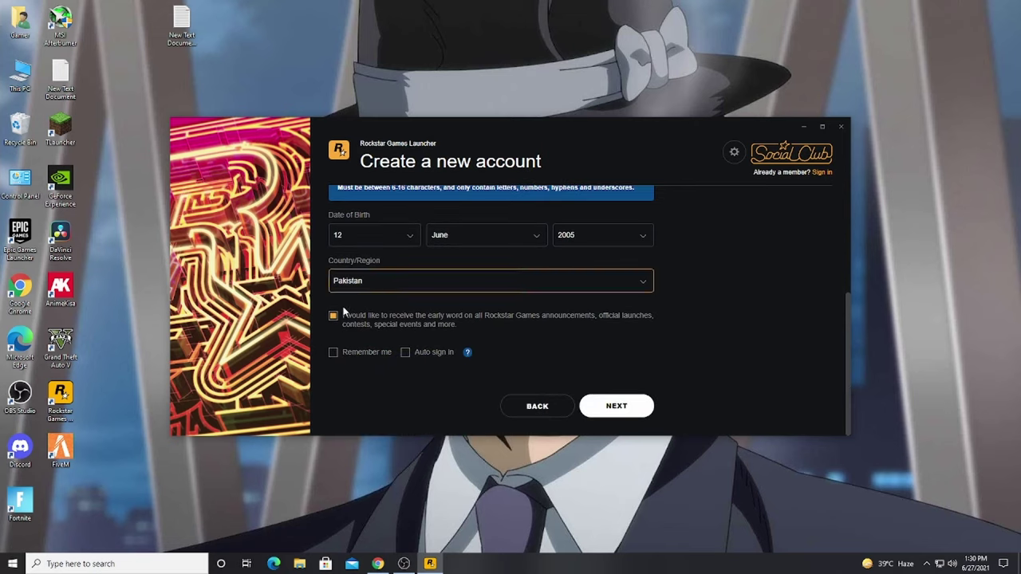
click(335, 353)
click(406, 352)
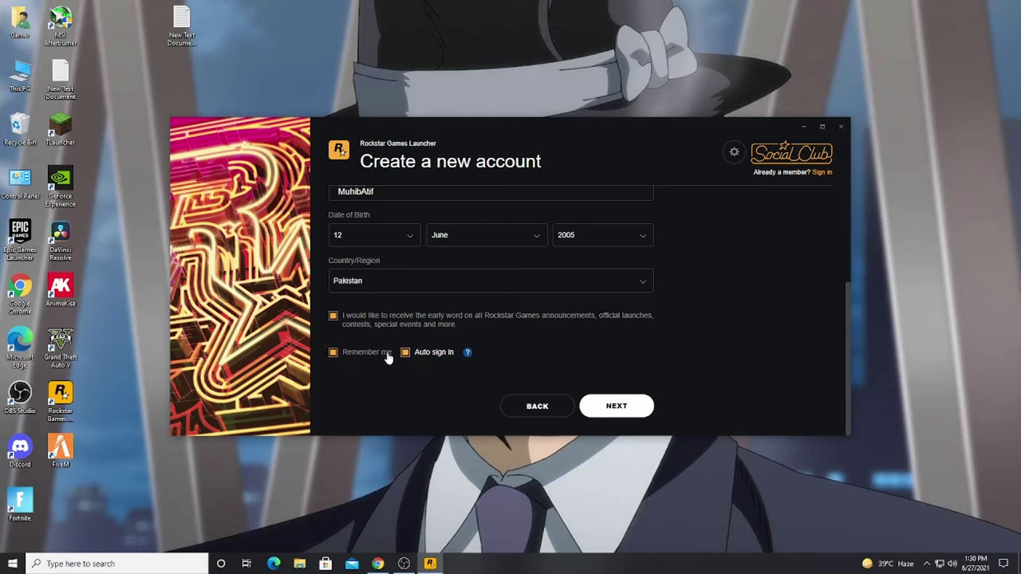
scroll(330, 322, up, 4)
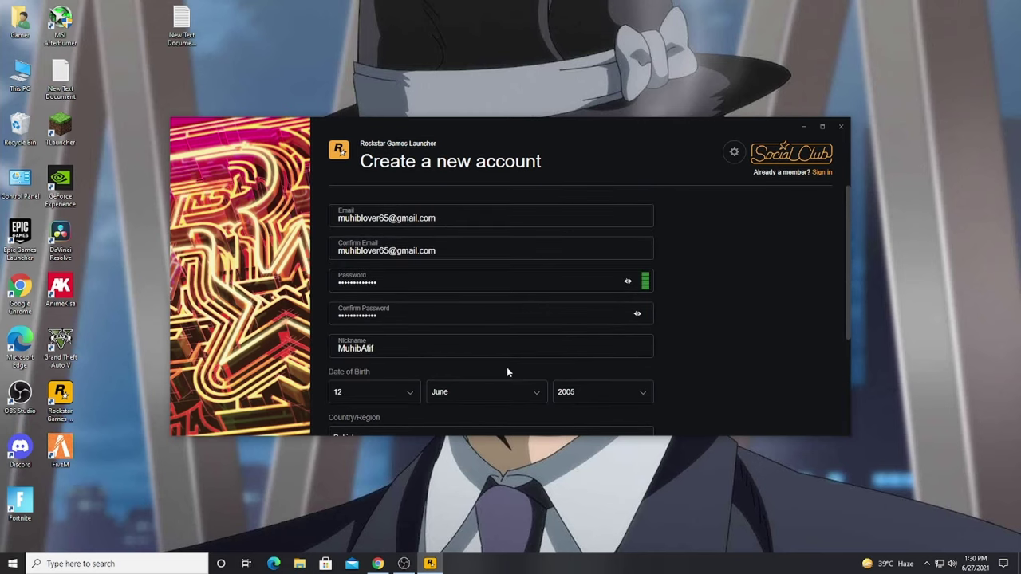
scroll(507, 367, down, 4)
click(596, 404)
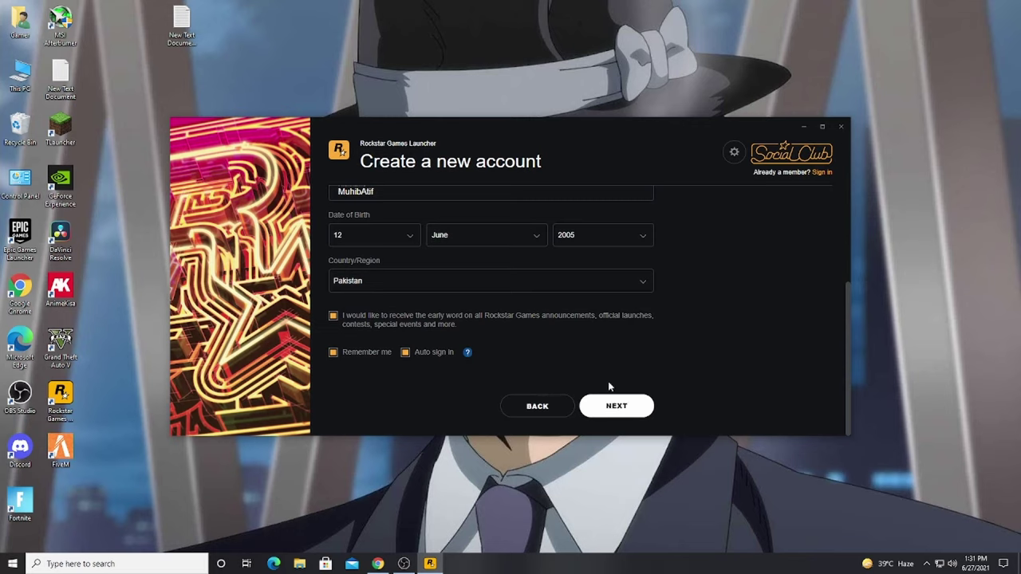
Step: Shorten the rejected nickname and resubmit the form
scroll(609, 381, up, 4)
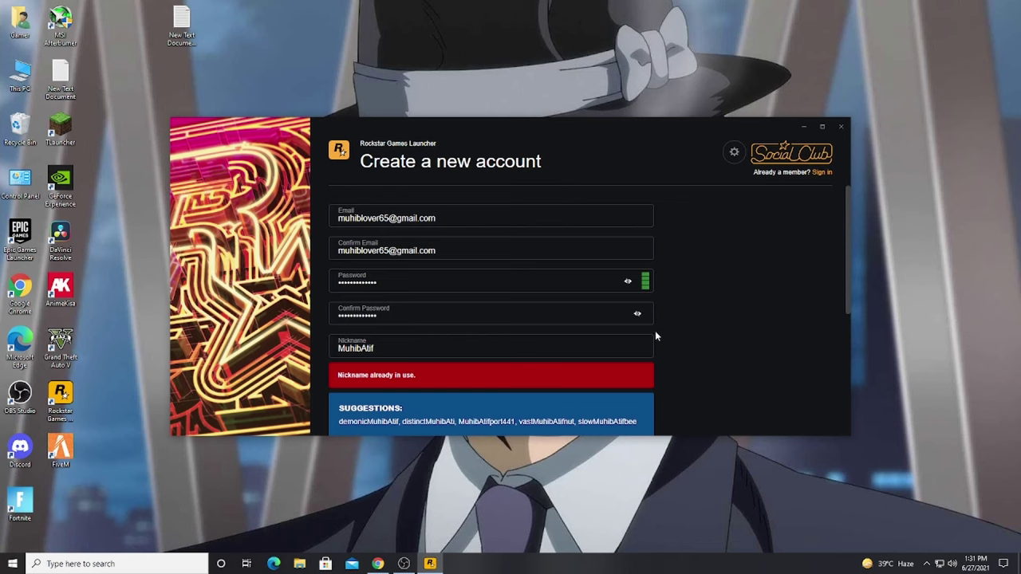
scroll(655, 330, down, 1)
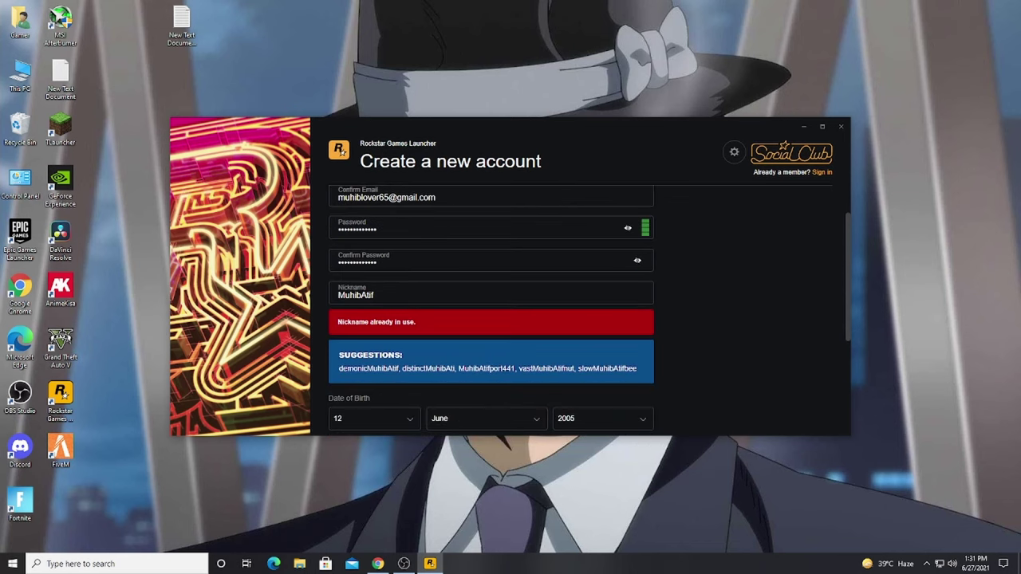
click(374, 295)
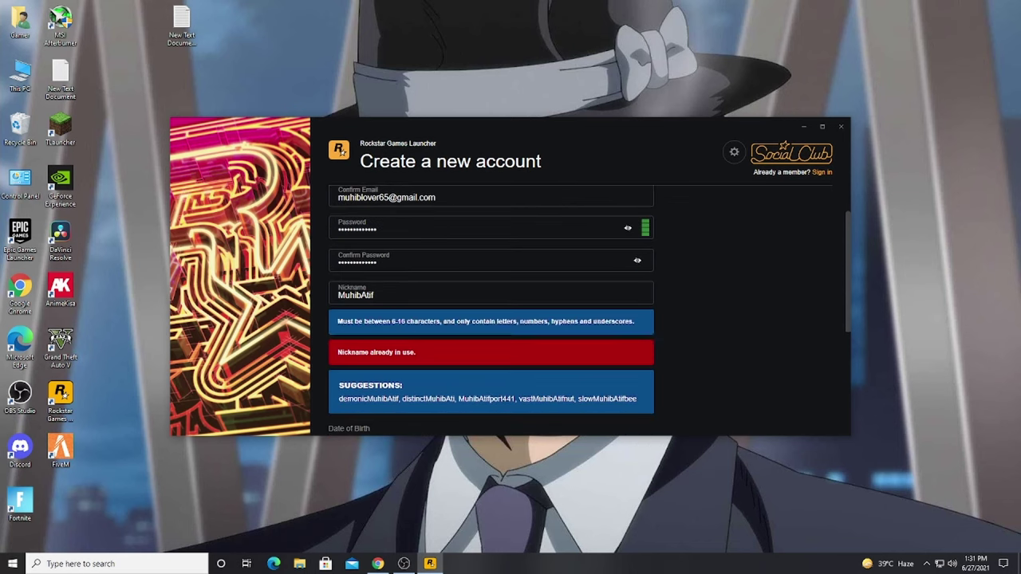
key(BackSpace)
key(BackSpace)
key(BackSpace)
key(BackSpace)
scroll(460, 314, down, 3)
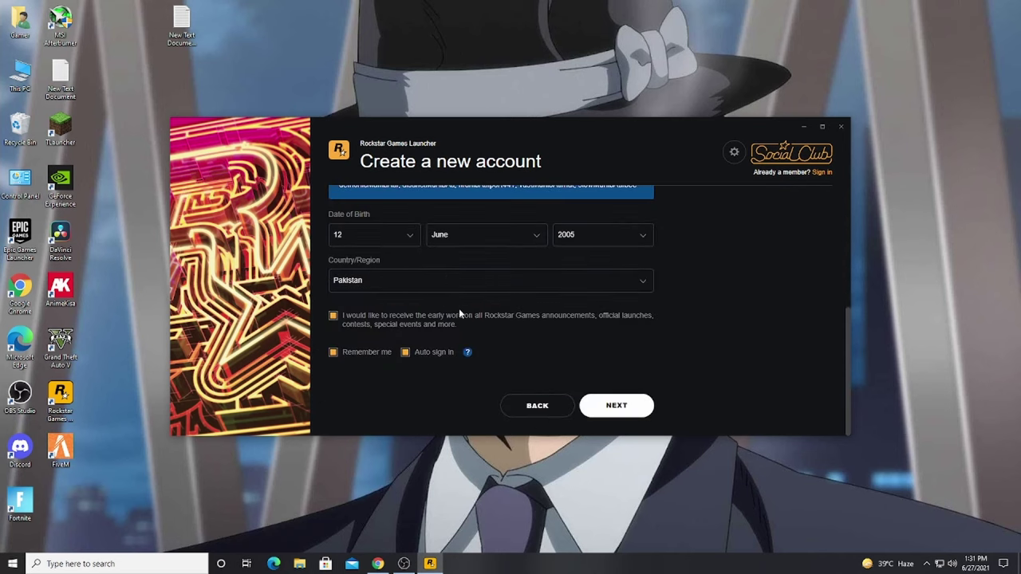
click(611, 405)
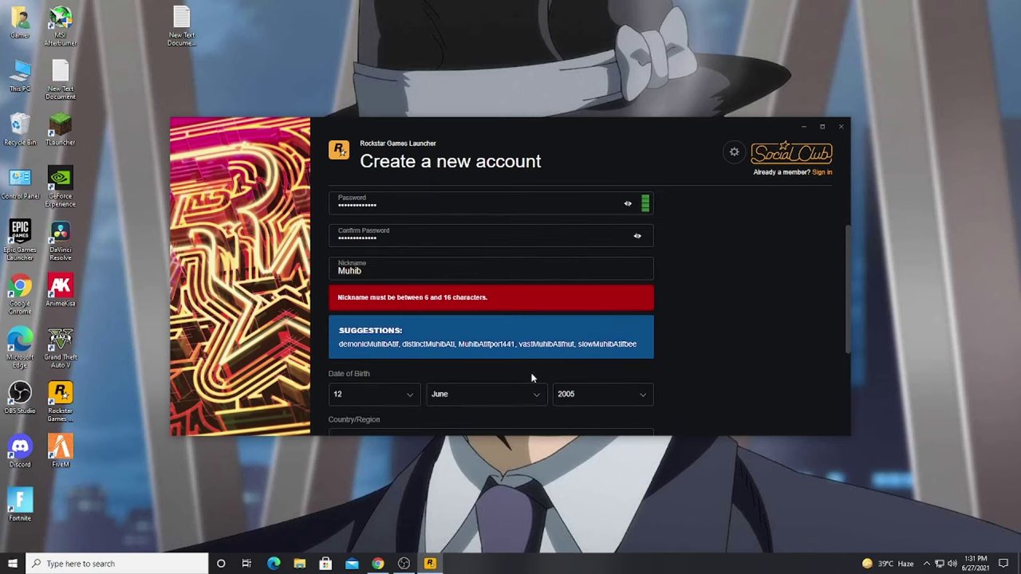
Step: Lengthen the nickname to a valid 6–16 character name and resubmit
scroll(478, 363, up, 1)
scroll(432, 350, down, 1)
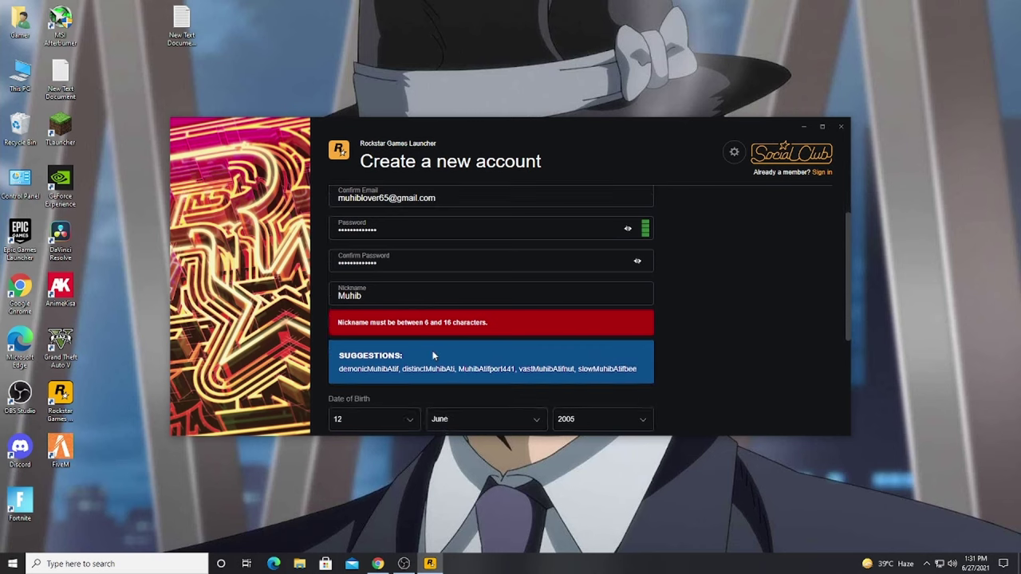
click(401, 296)
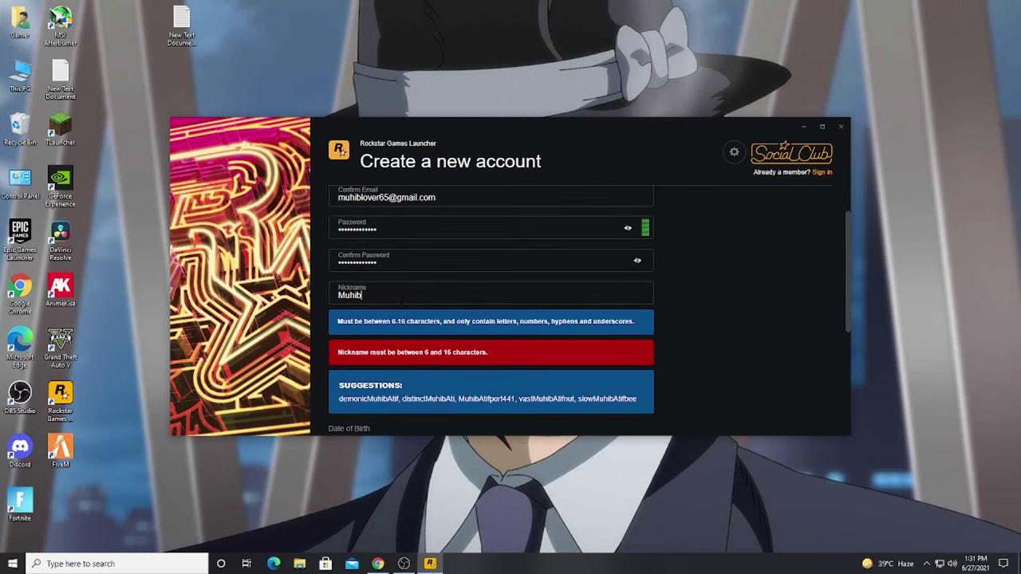
text(Iqba)
key(BackSpace)
key(BackSpace)
key(BackSpace)
text(iqbal)
key(Return)
scroll(766, 271, up, 3)
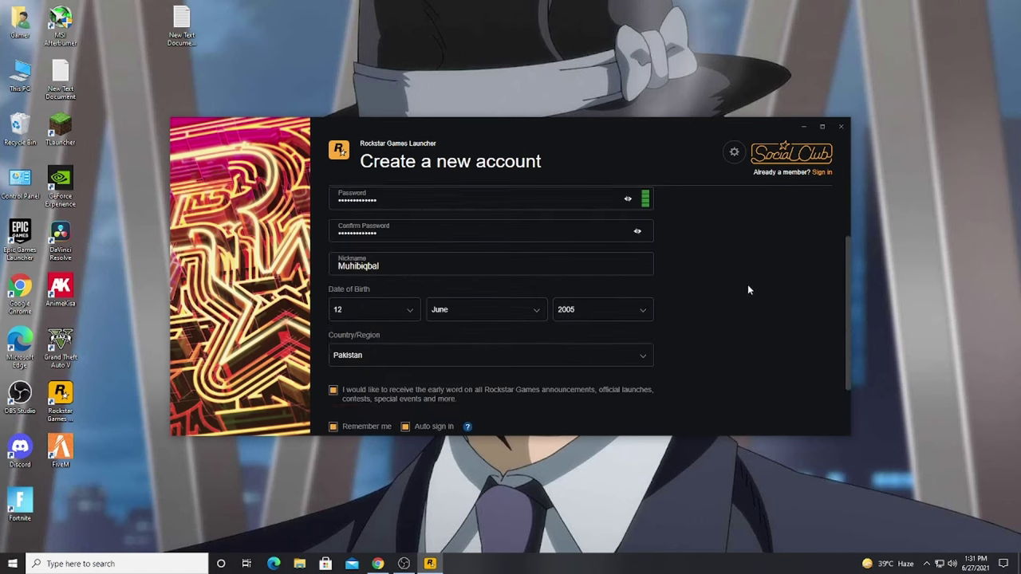
Step: Switch off Show my country on the privacy settings page
scroll(746, 295, down, 2)
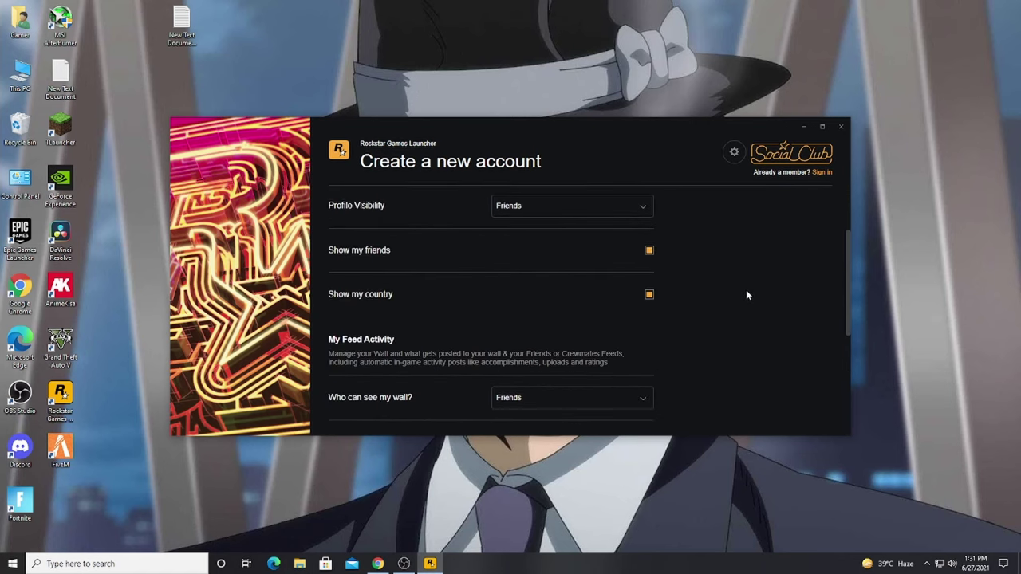
scroll(746, 295, up, 2)
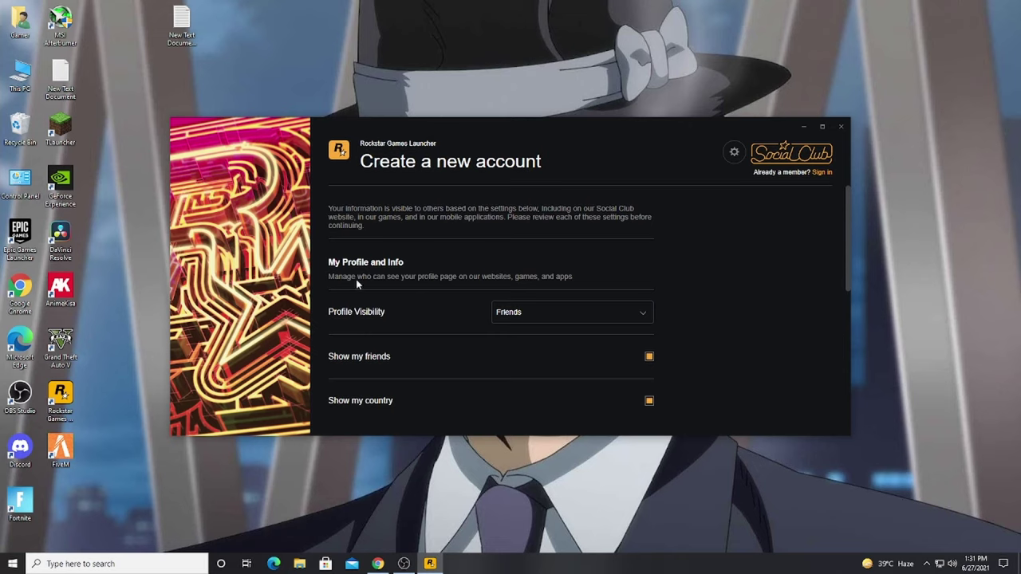
scroll(372, 303, down, 1)
scroll(371, 305, down, 1)
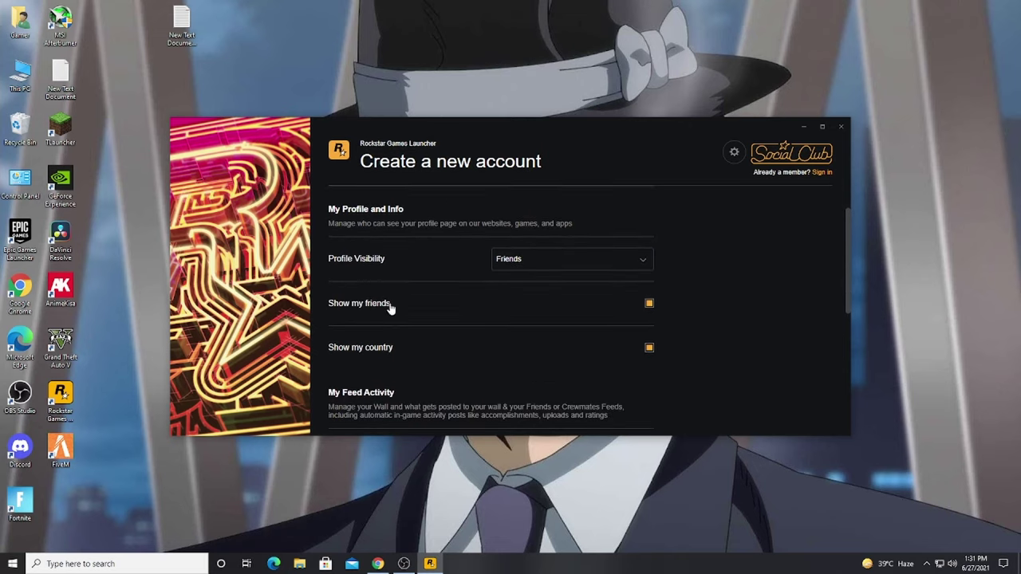
scroll(422, 304, down, 1)
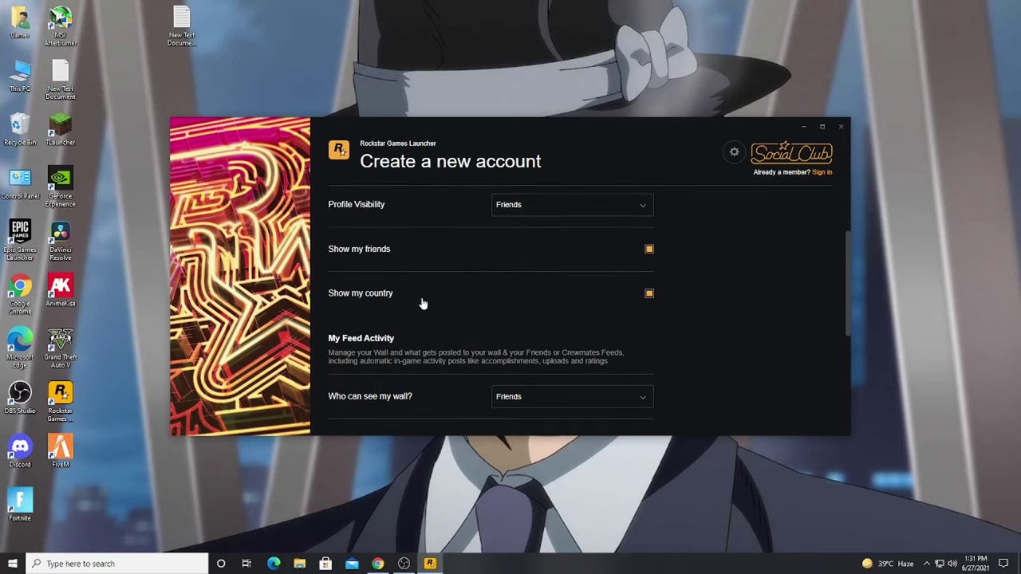
scroll(510, 295, down, 3)
scroll(604, 288, up, 3)
click(649, 295)
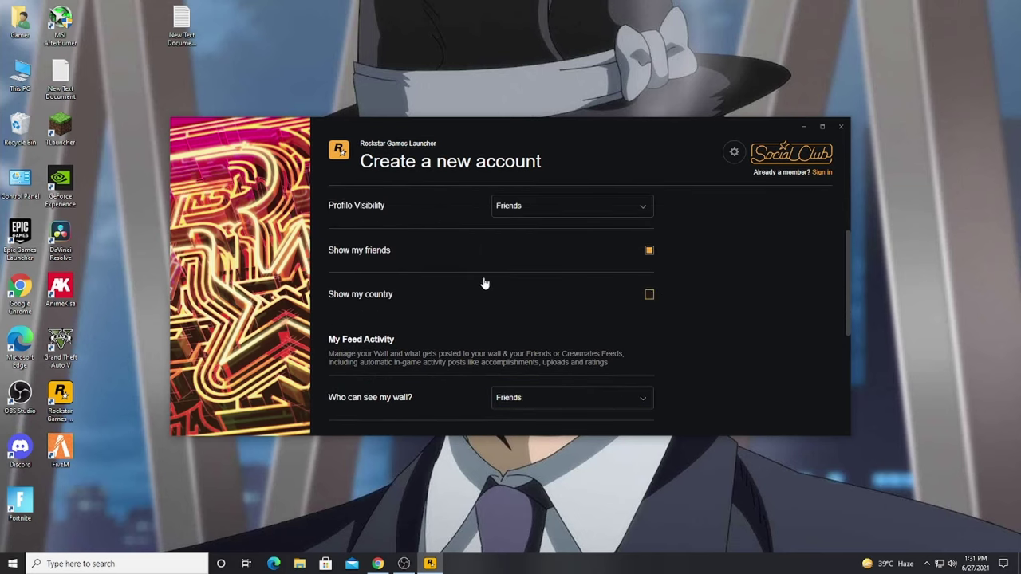
scroll(406, 269, down, 2)
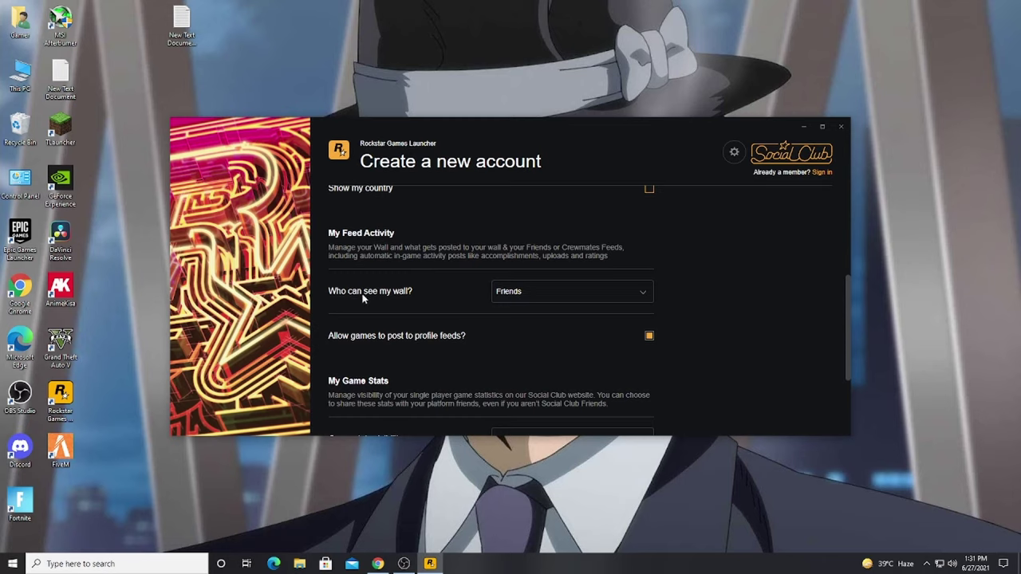
scroll(341, 208, down, 2)
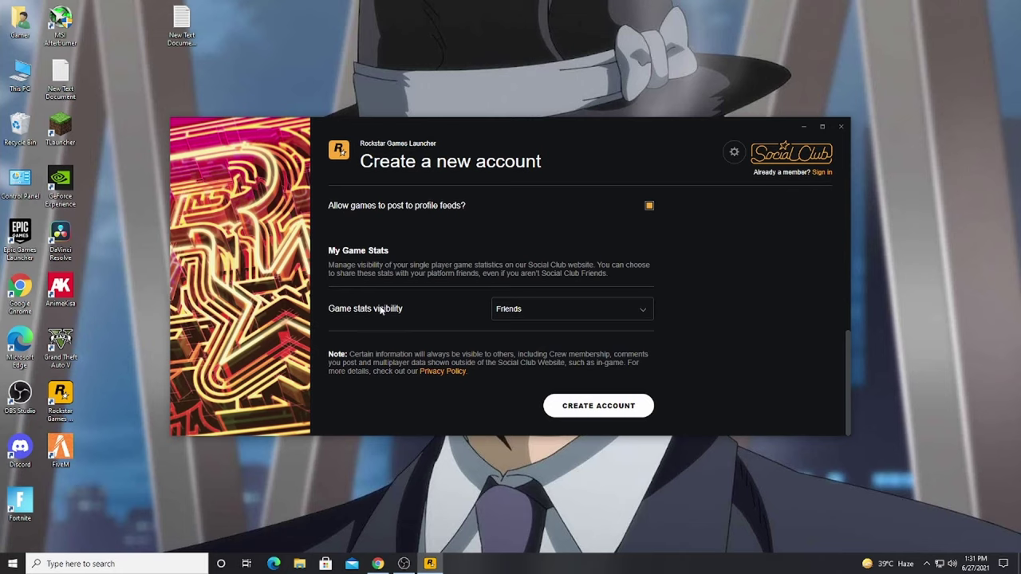
Step: Create the account and run the email verification check
click(586, 406)
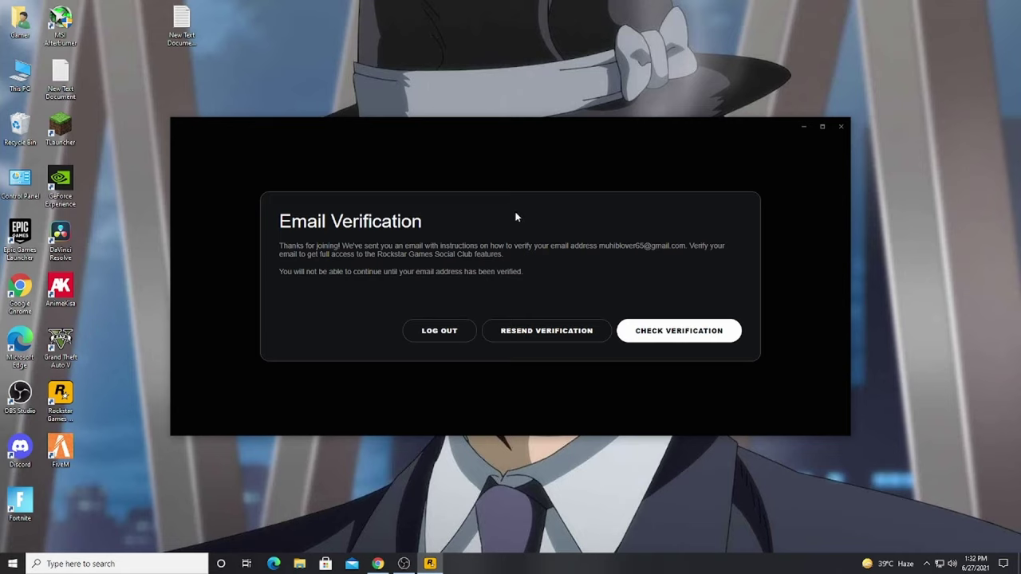
click(678, 338)
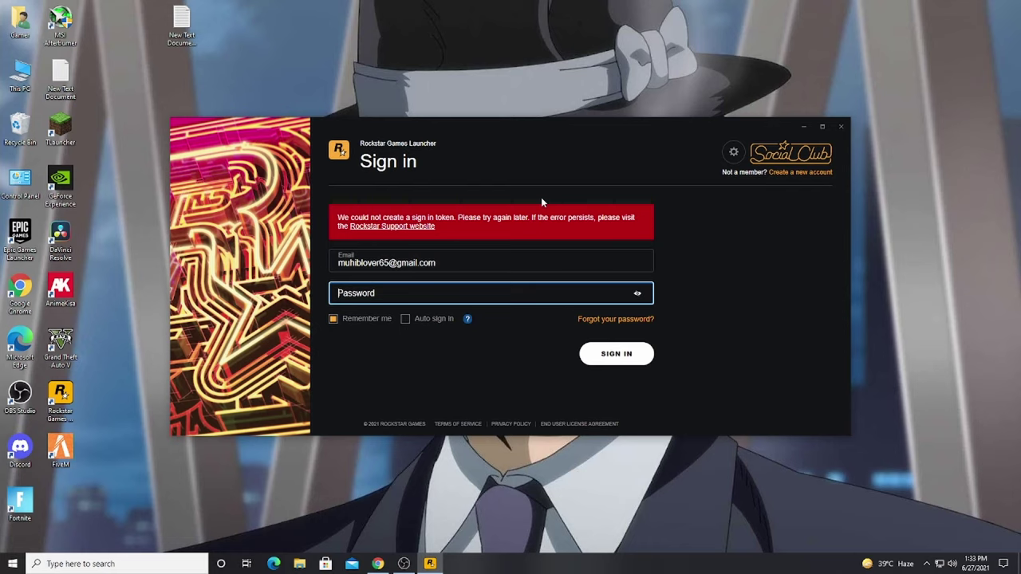
Step: Paste the account password and sign in to the new account
key(ctrl+v)
key(Return)
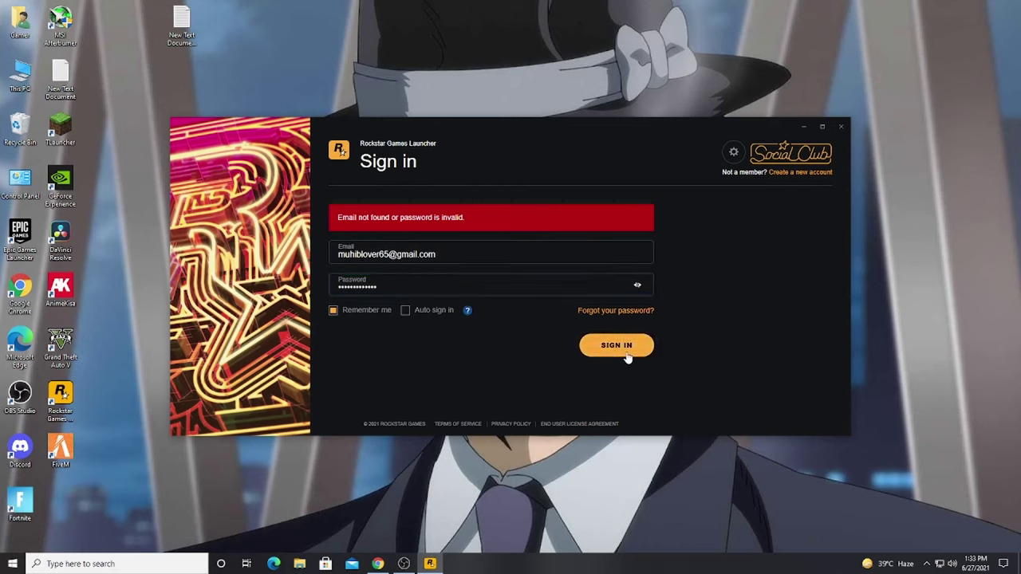
click(626, 356)
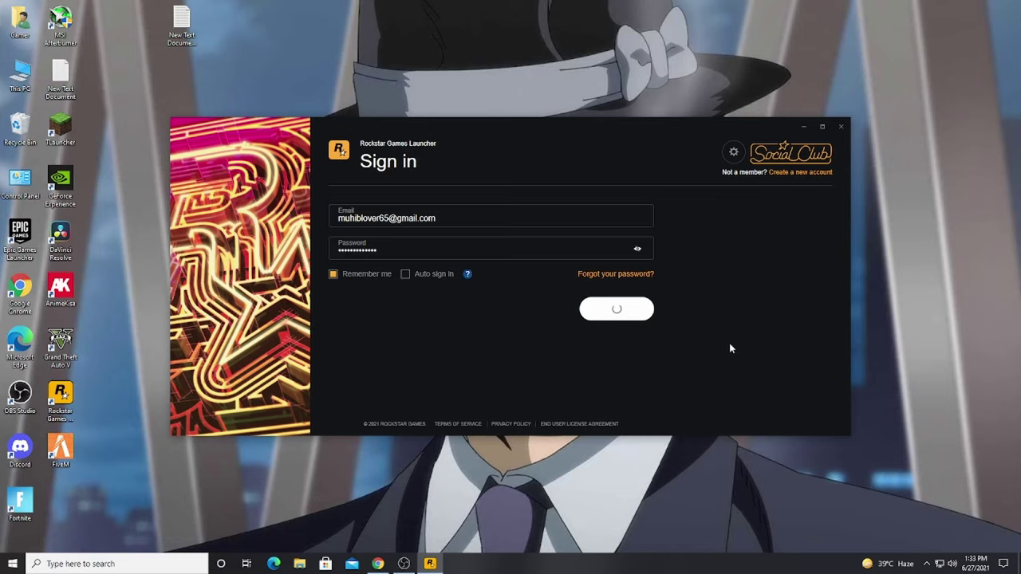